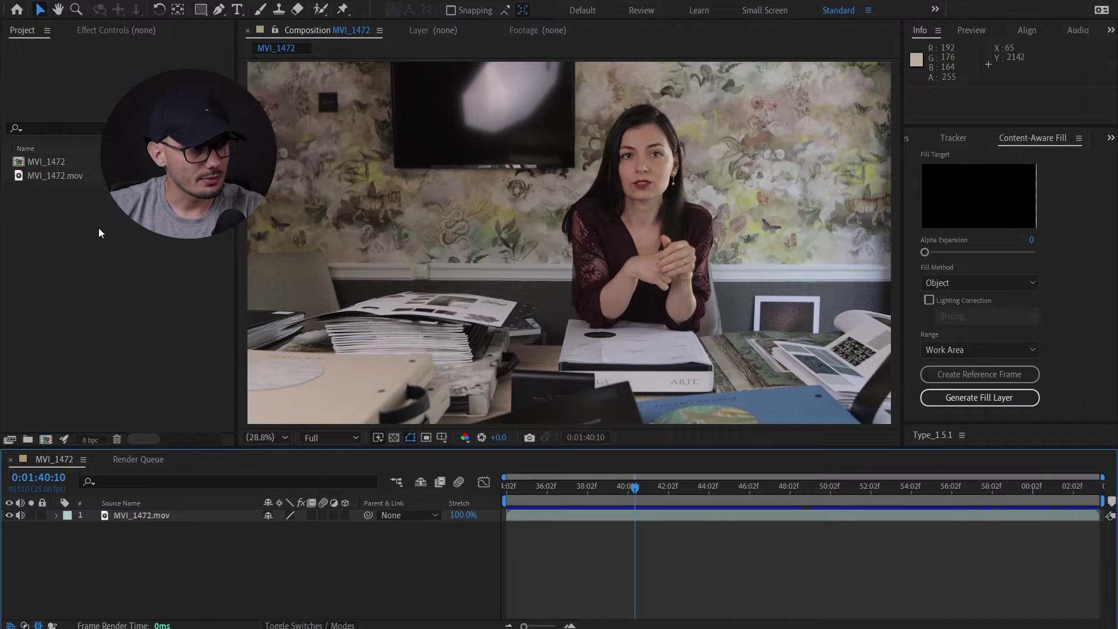
Create a Content-Aware Fill reference frame from the MVI_1472.mov layer and open it in Photoshop.
{"action": "left_click", "coordinate": [151, 519]}
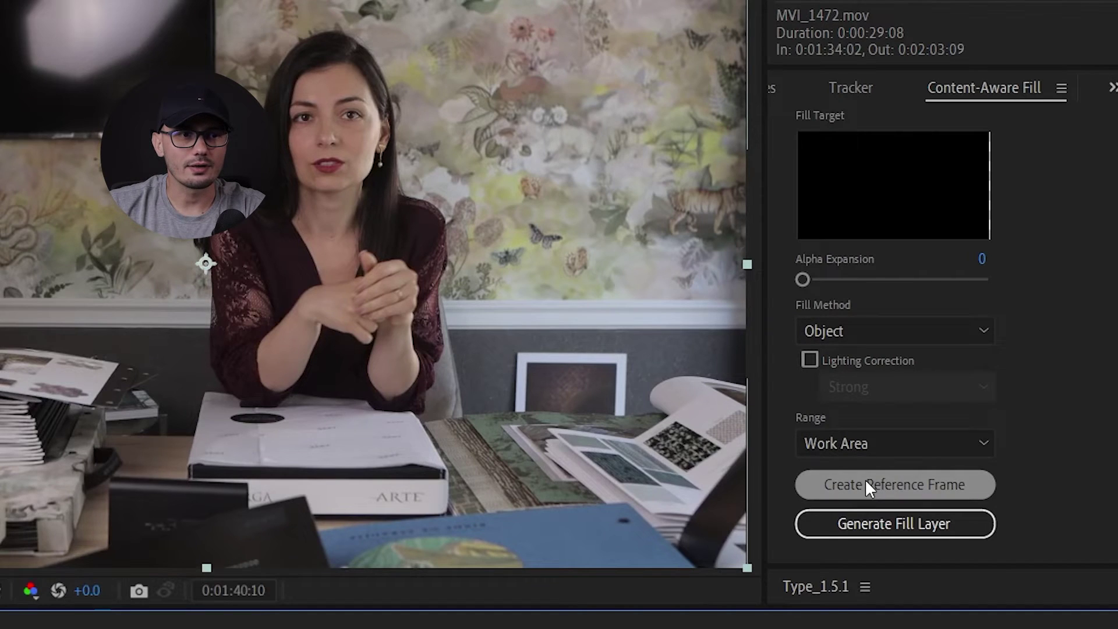
{"action": "left_click", "coordinate": [865, 479]}
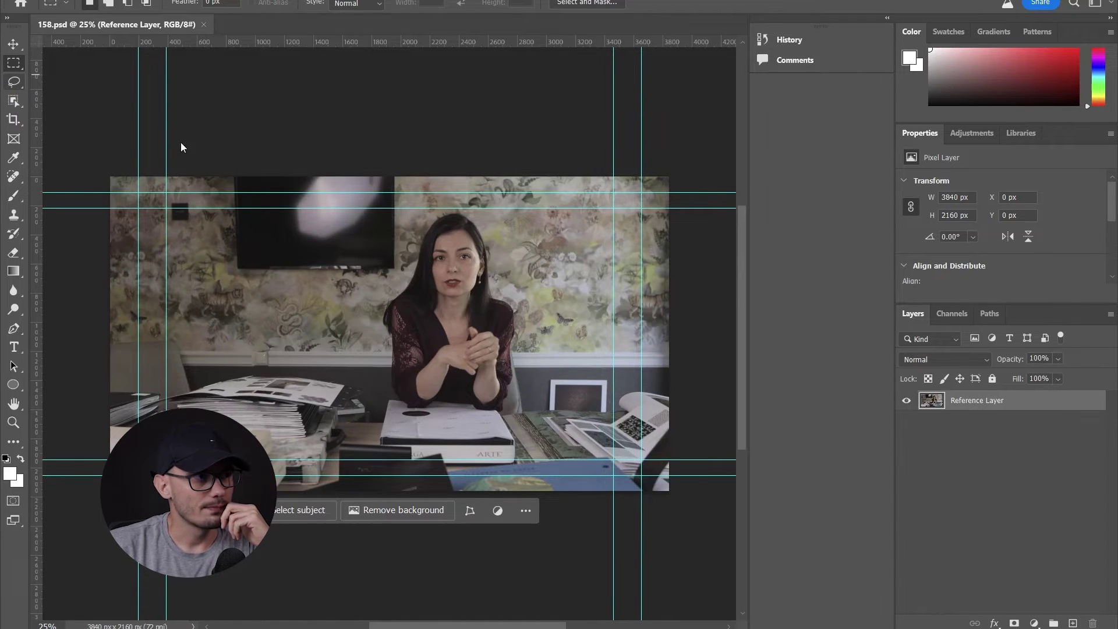
Lasso the TV and surrounding wall, then run Generative Fill with an empty prompt.
{"action": "key", "text": "ctrl+c"}
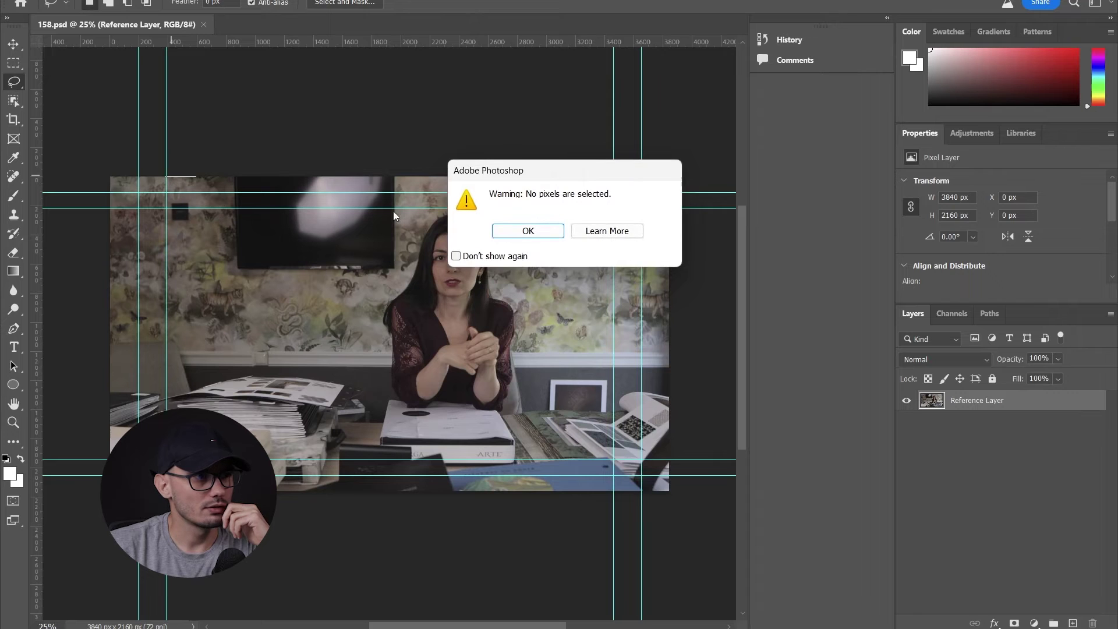
{"action": "key", "text": "Return"}
{"action": "key", "text": "l"}
{"action": "left_click_drag", "start_coordinate": [176, 175], "coordinate": [389, 286]}
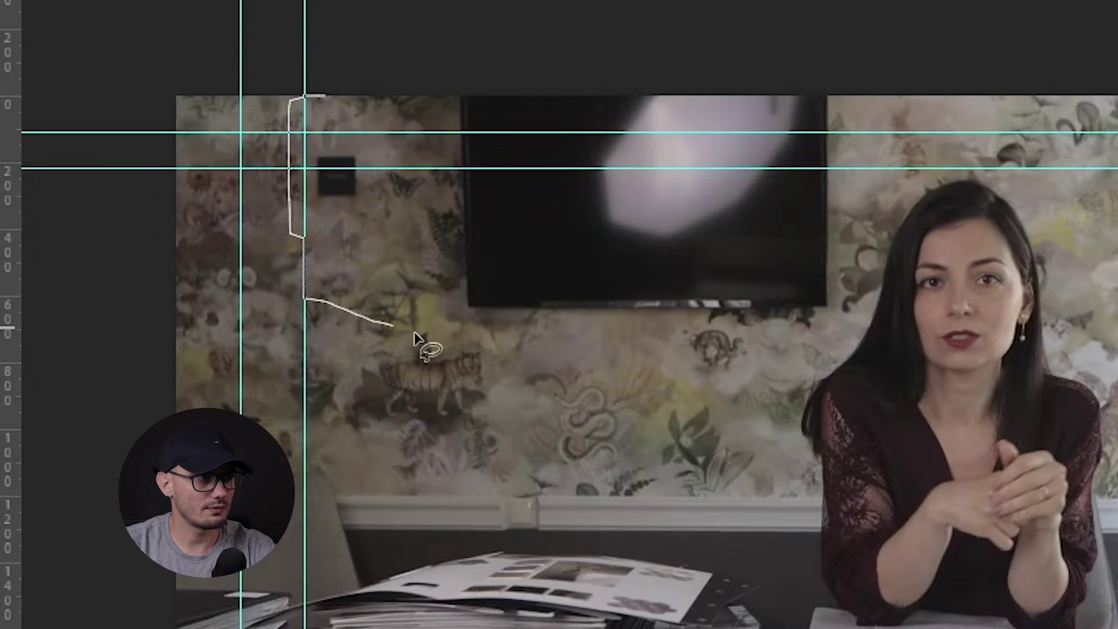
{"action": "mouse_move", "coordinate": [798, 348]}
{"action": "left_mouse_down"}
{"action": "mouse_move", "coordinate": [859, 312]}
{"action": "mouse_move", "coordinate": [872, 42]}
{"action": "mouse_move", "coordinate": [350, 3]}
{"action": "mouse_move", "coordinate": [317, 24]}
{"action": "left_mouse_up"}
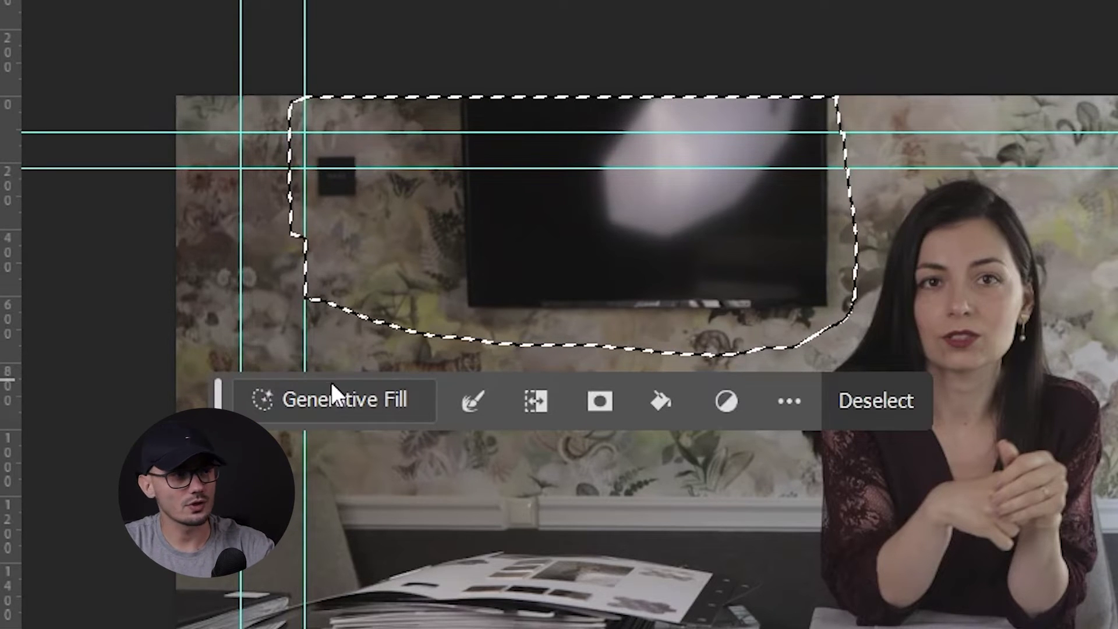
{"action": "left_click", "coordinate": [332, 401]}
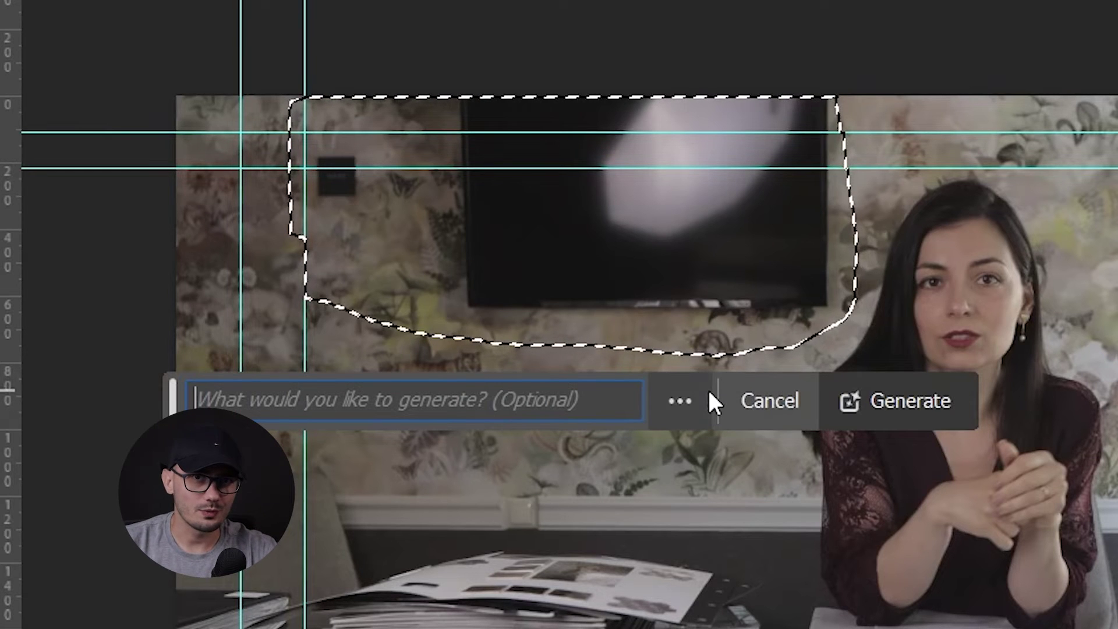
{"action": "left_click", "coordinate": [920, 406]}
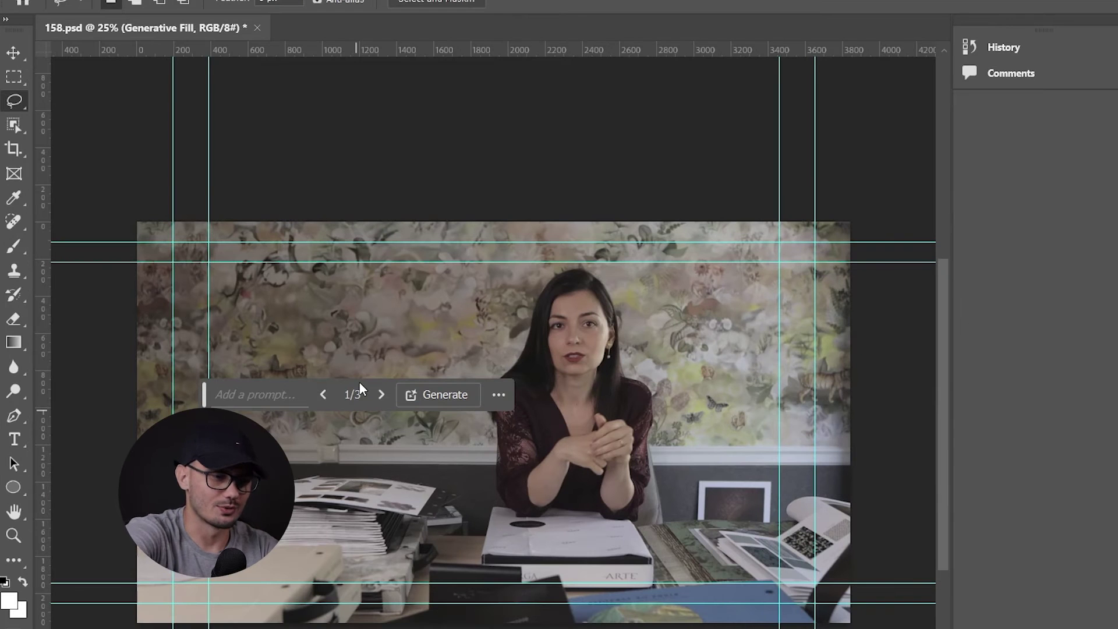
Inspect the filled wall up close and switch to Generative Fill variation 2/3.
{"action": "key", "text": "ctrl+plus"}
{"action": "key", "text": "ctrl+plus"}
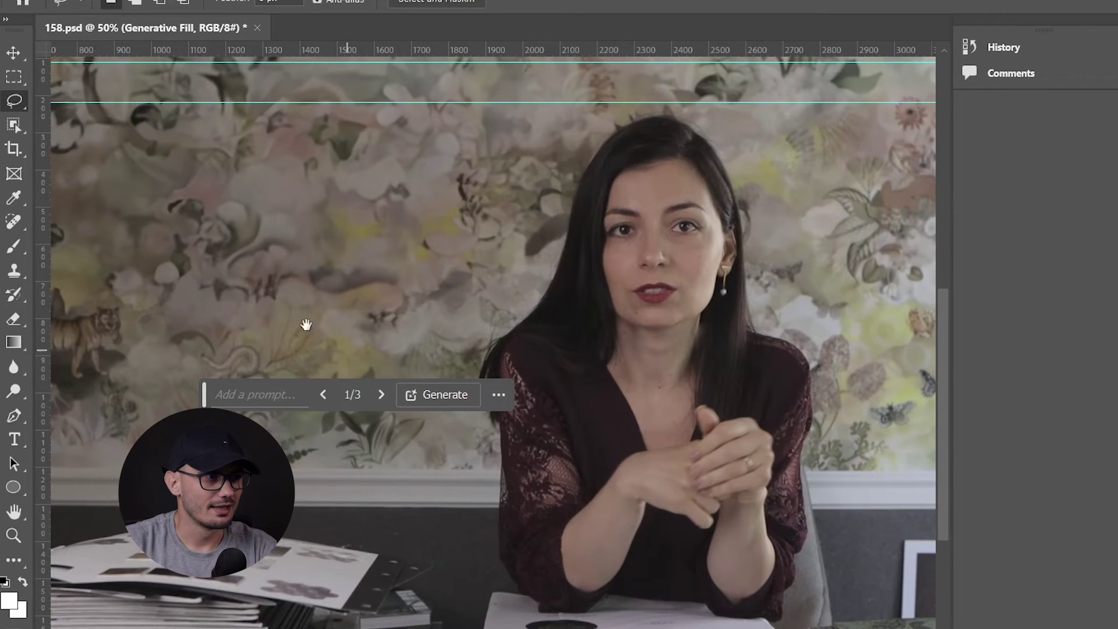
{"action": "mouse_move", "coordinate": [305, 324]}
{"action": "left_mouse_down"}
{"action": "mouse_move", "coordinate": [572, 545]}
{"action": "mouse_move", "coordinate": [526, 563]}
{"action": "left_mouse_up"}
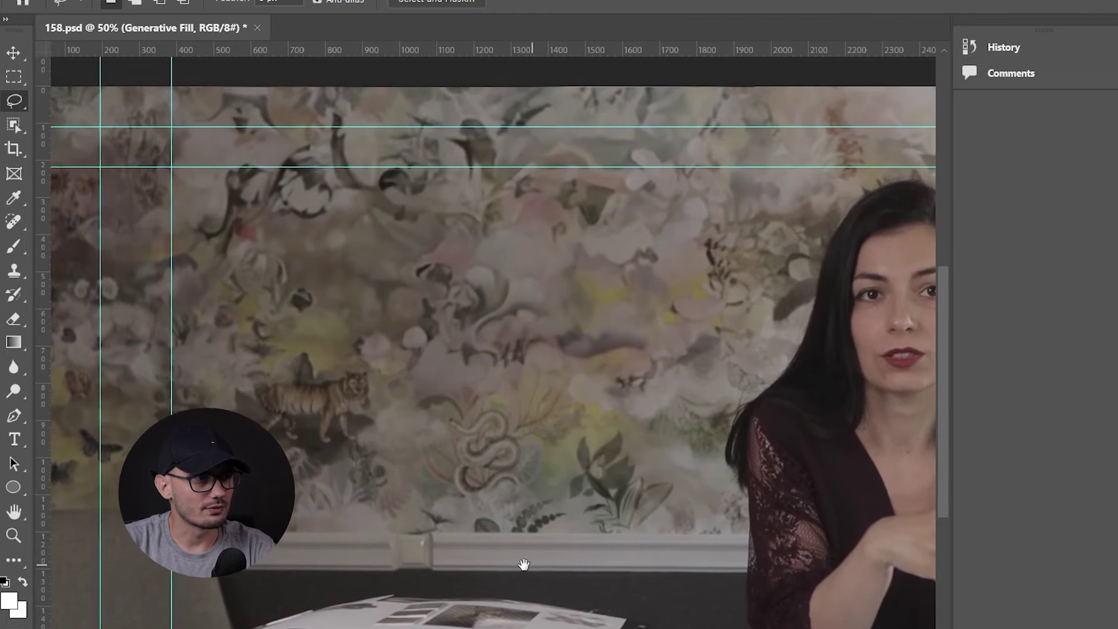
{"action": "left_click_drag", "start_coordinate": [509, 527], "coordinate": [569, 459]}
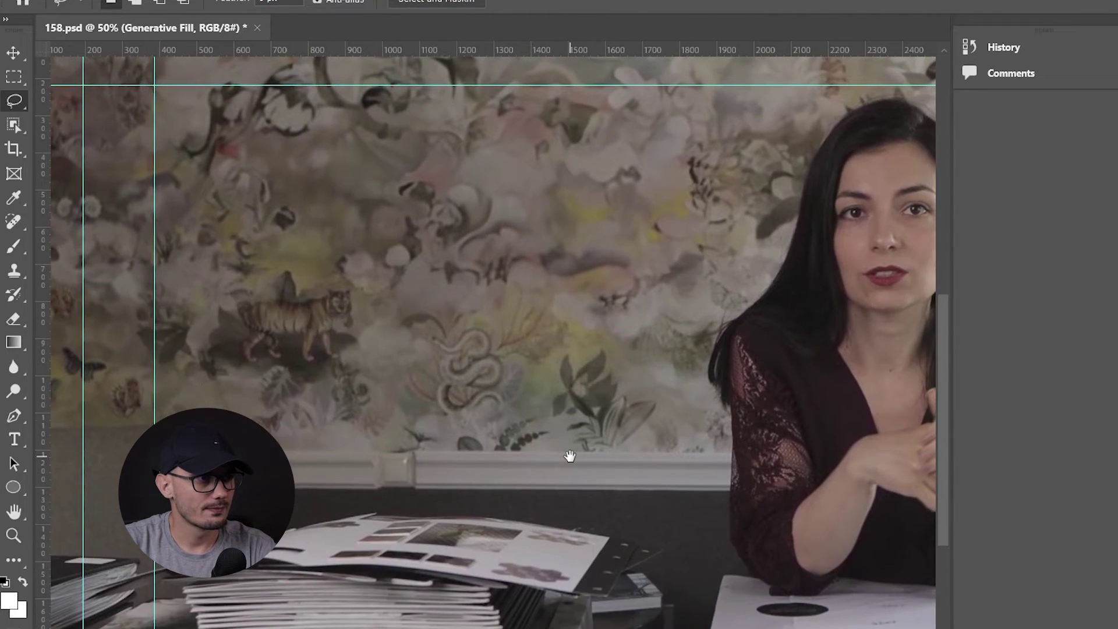
{"action": "left_click", "coordinate": [382, 397]}
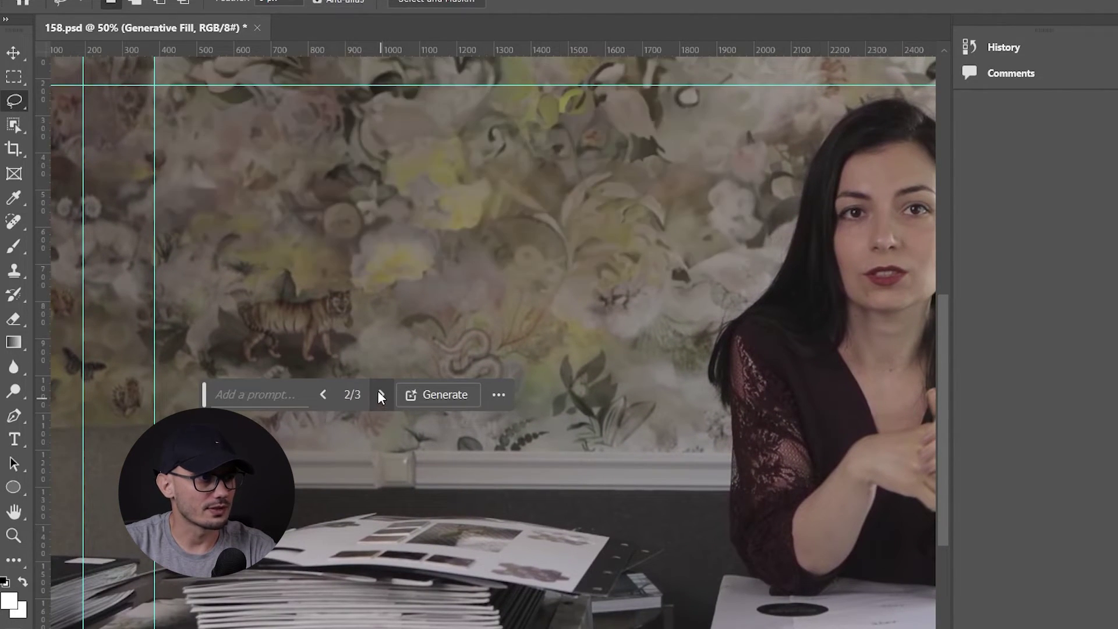
{"action": "left_click_drag", "start_coordinate": [418, 458], "coordinate": [402, 554]}
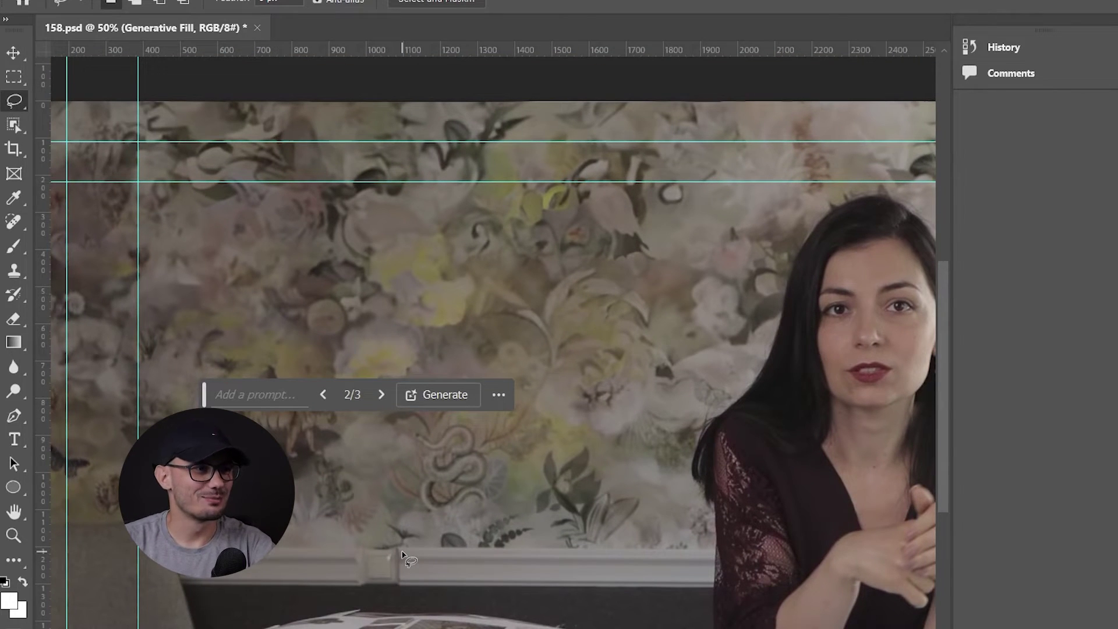
{"action": "key", "text": "ctrl+minus"}
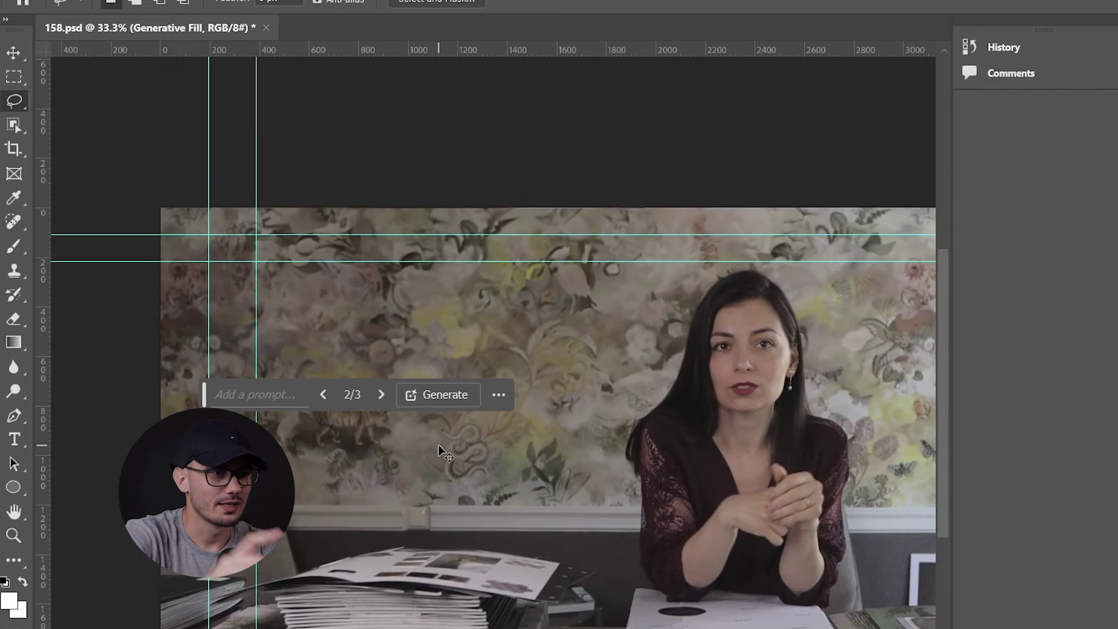
{"action": "left_click_drag", "start_coordinate": [738, 518], "coordinate": [616, 418]}
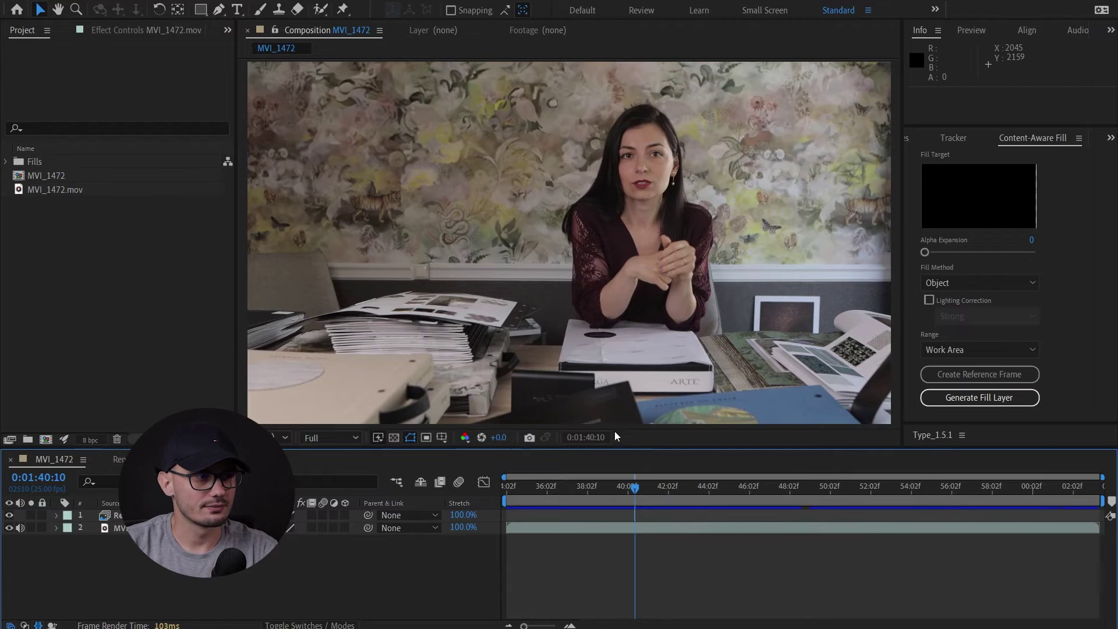
Zoom the timeline near the playhead and scrub past the one-frame Reference Frame layer at 0:01:40:10.
{"action": "scroll", "coordinate": [643, 525], "scroll_direction": "up", "scroll_amount": 3}
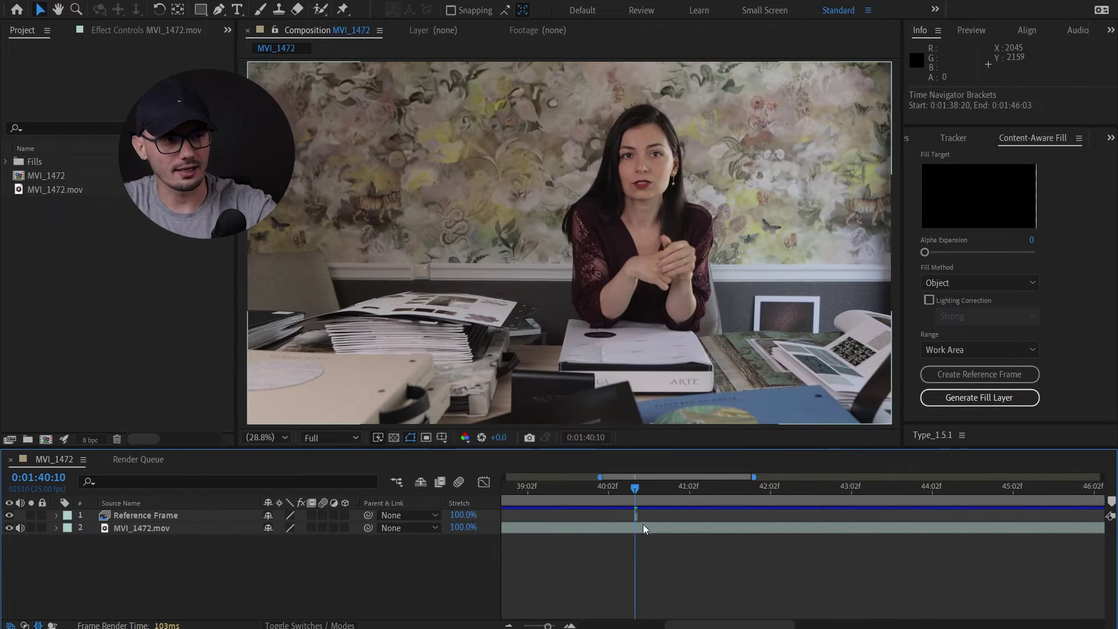
{"action": "scroll", "coordinate": [643, 524], "scroll_direction": "up", "scroll_amount": 3}
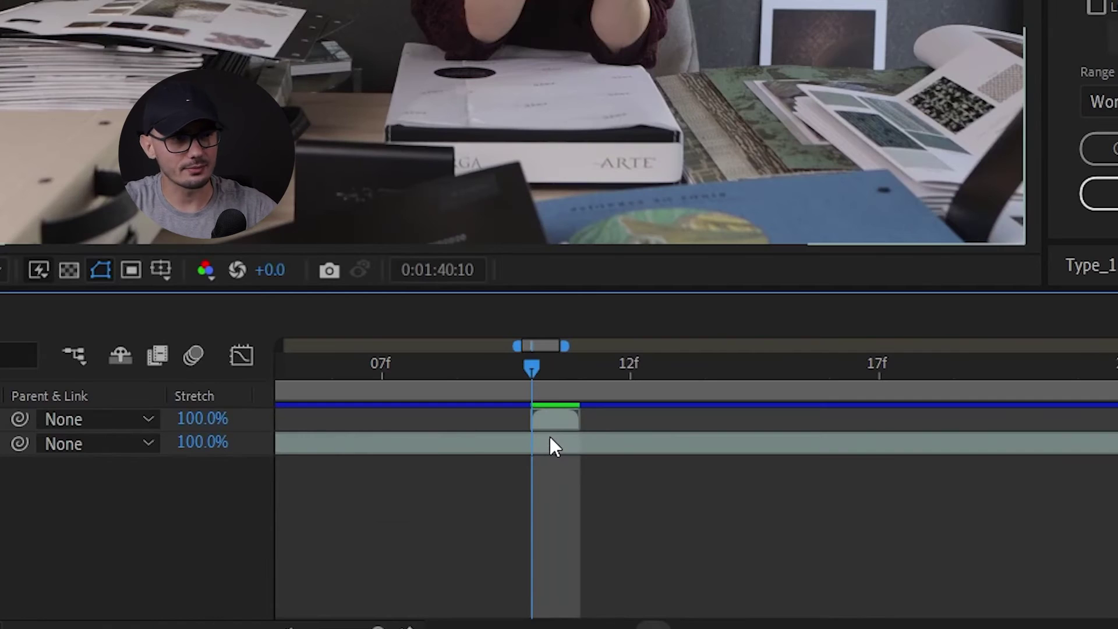
{"action": "scroll", "coordinate": [550, 436], "scroll_direction": "down", "scroll_amount": 5}
{"action": "mouse_move", "coordinate": [549, 371]}
{"action": "left_mouse_down"}
{"action": "mouse_move", "coordinate": [851, 372]}
{"action": "mouse_move", "coordinate": [534, 398]}
{"action": "left_mouse_up"}
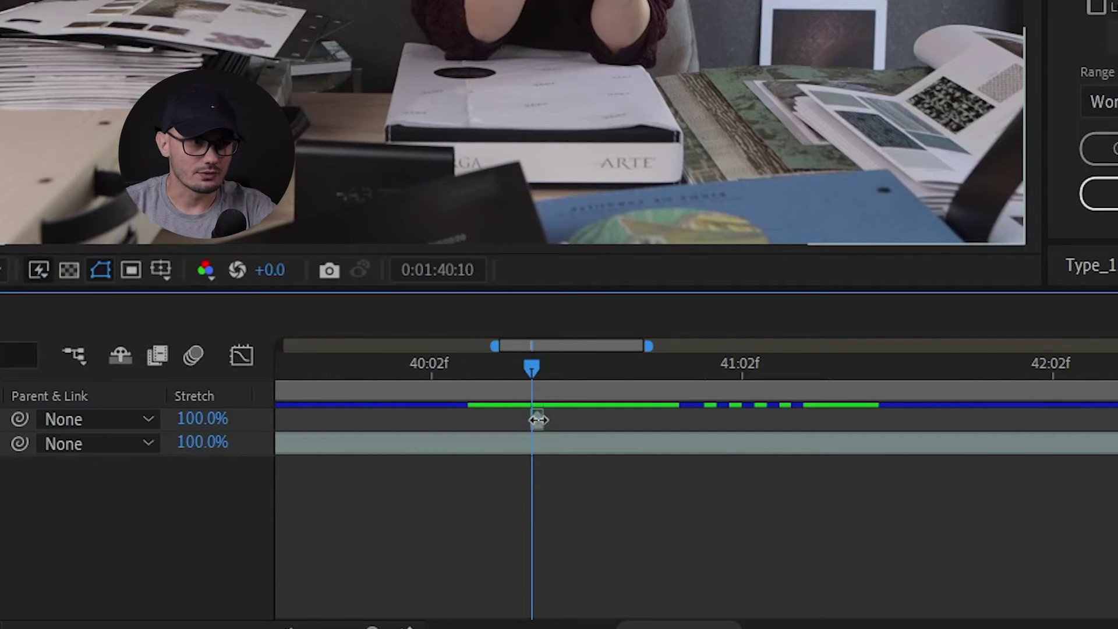
Apply Time > Freeze Frame to the Reference Frame layer.
{"action": "right_click", "coordinate": [538, 420]}
{"action": "mouse_move", "coordinate": [757, 179]}
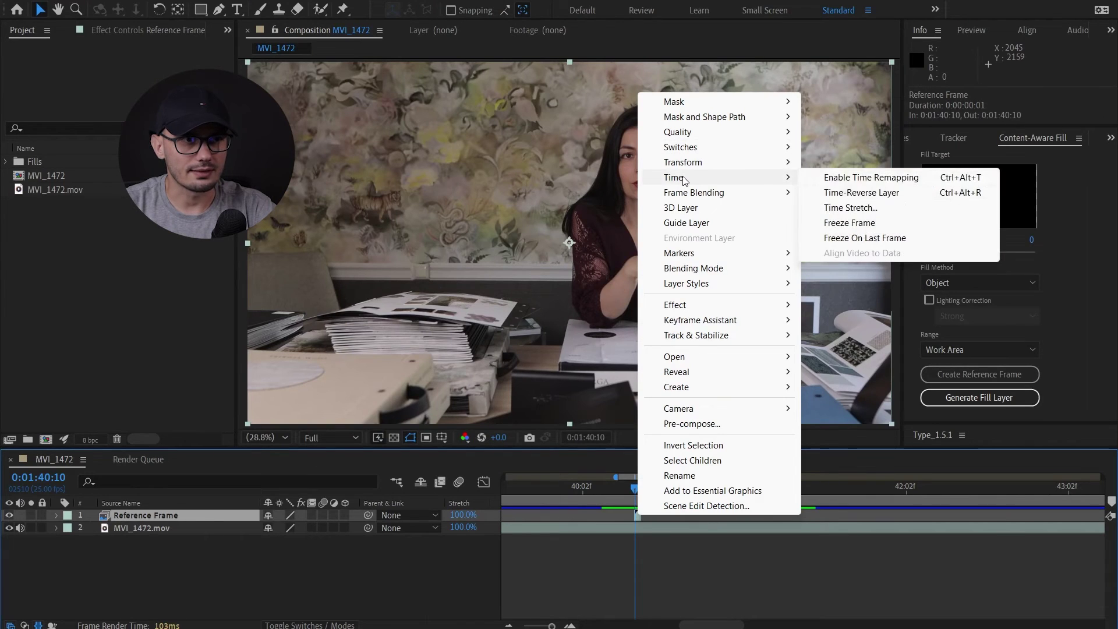
{"action": "left_click", "coordinate": [856, 222]}
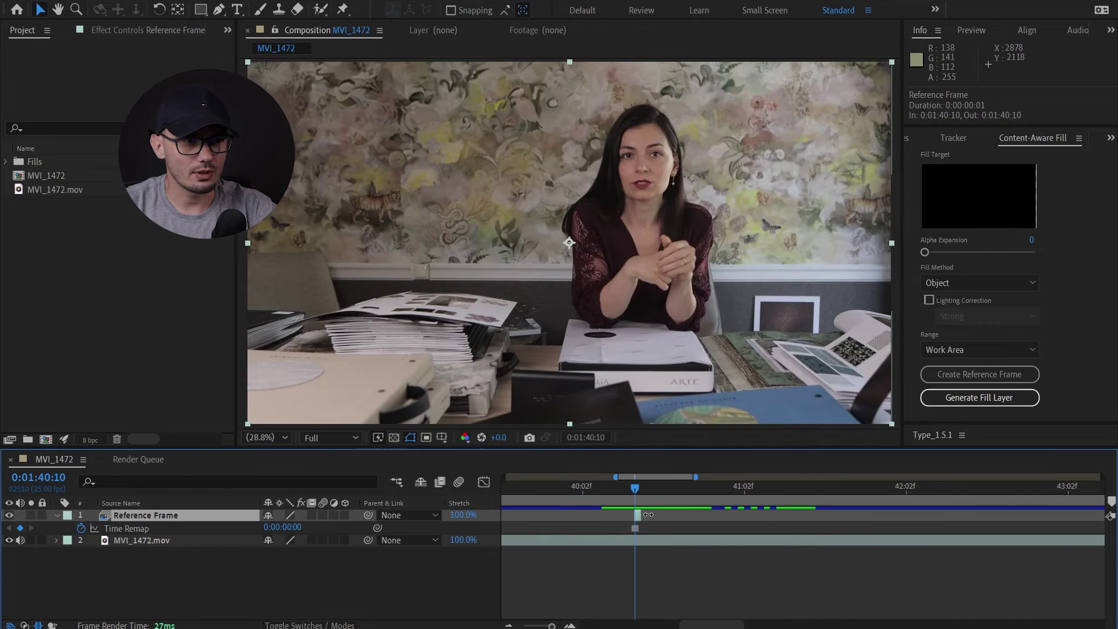
Stretch the frozen layer from 0:01:34:02 to the comp's end at 0:02:03:09.
{"action": "left_click_drag", "start_coordinate": [648, 515], "coordinate": [769, 512]}
{"action": "key", "text": "minus"}
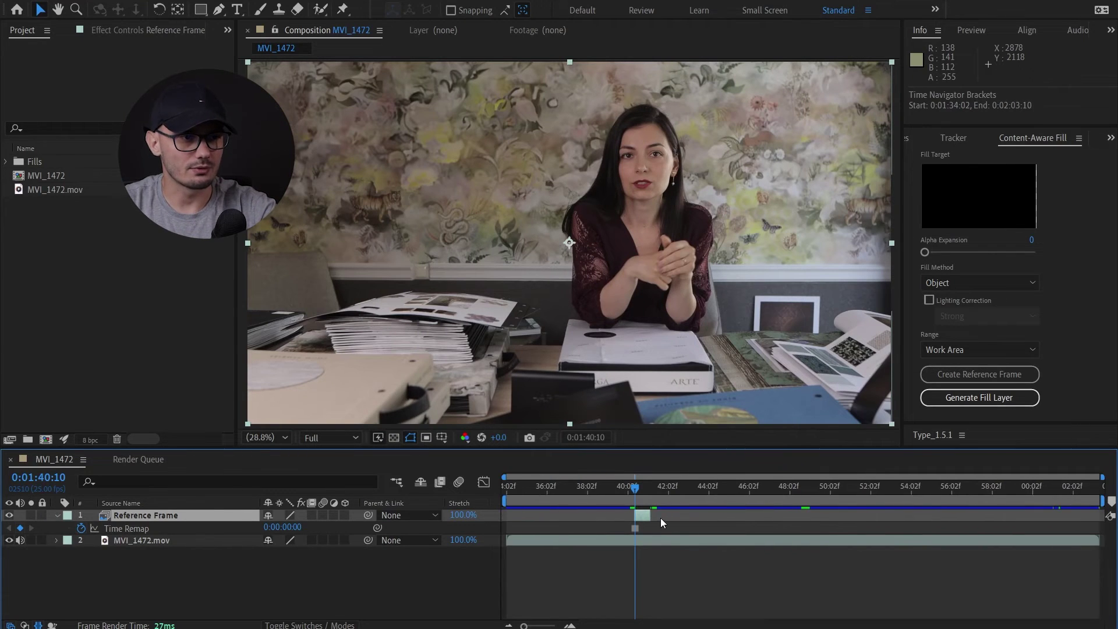
{"action": "left_click_drag", "start_coordinate": [656, 514], "coordinate": [1101, 511]}
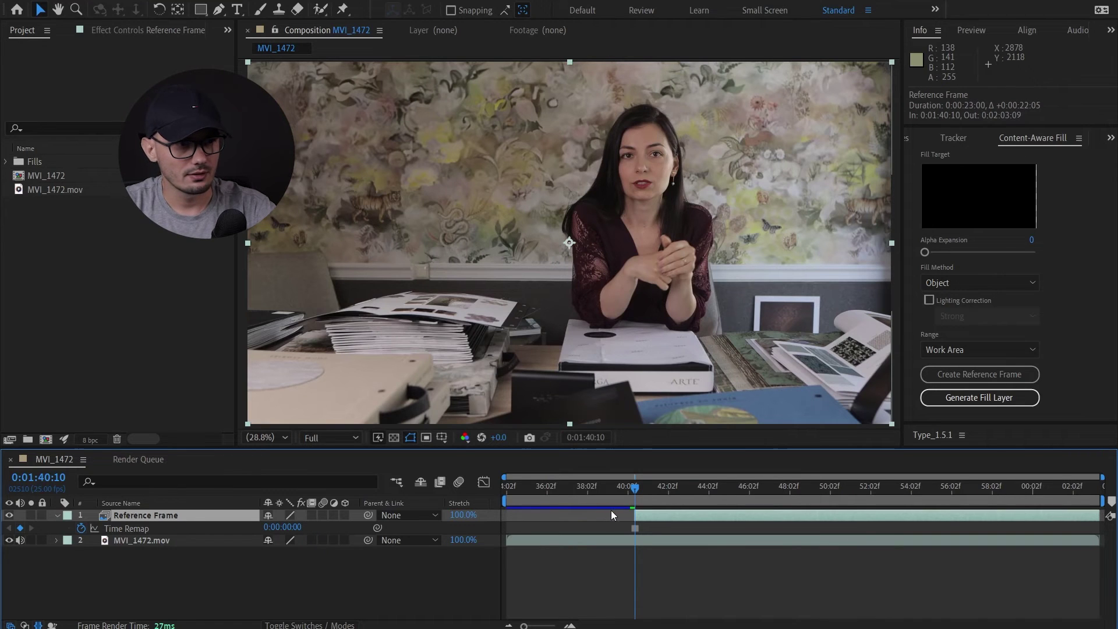
{"action": "left_click_drag", "start_coordinate": [631, 513], "coordinate": [505, 513]}
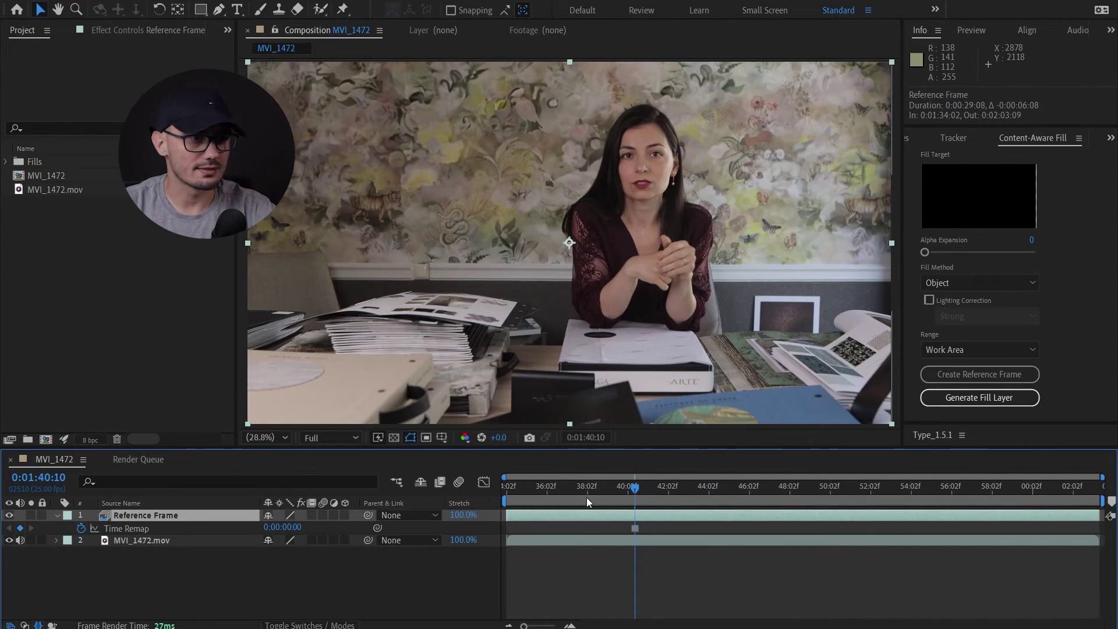
{"action": "left_click", "coordinate": [841, 489]}
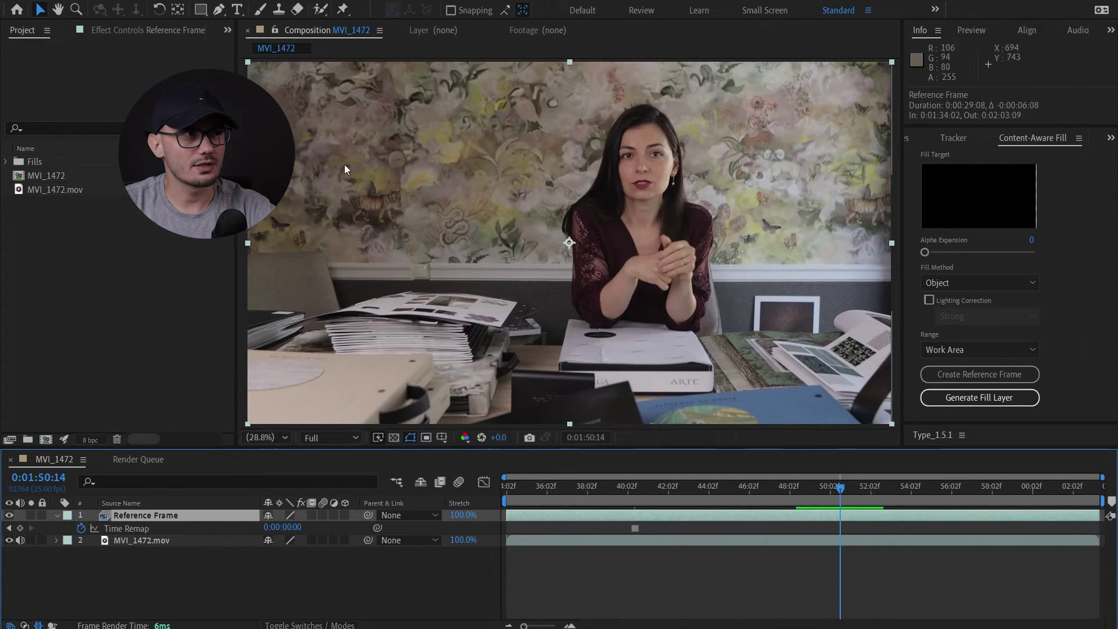
Draw a rectangle mask over the upper-left wallpaper and feather it 35 pixels.
{"action": "left_click", "coordinate": [200, 10]}
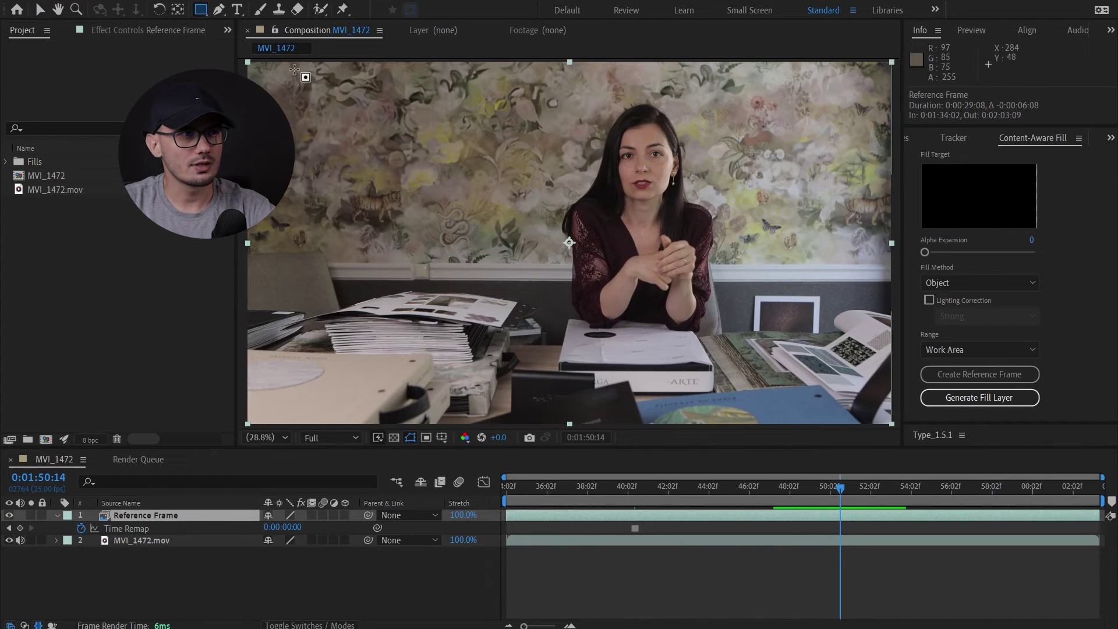
{"action": "mouse_move", "coordinate": [284, 62]}
{"action": "left_mouse_down"}
{"action": "mouse_move", "coordinate": [443, 162]}
{"action": "mouse_move", "coordinate": [590, 173]}
{"action": "left_mouse_up"}
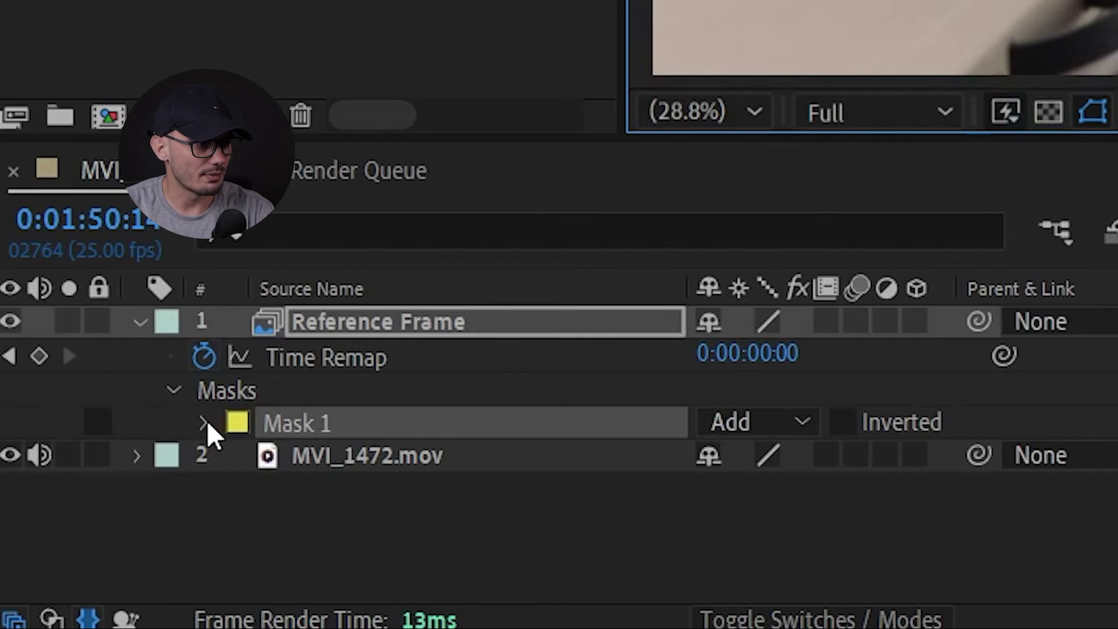
{"action": "left_click", "coordinate": [205, 423]}
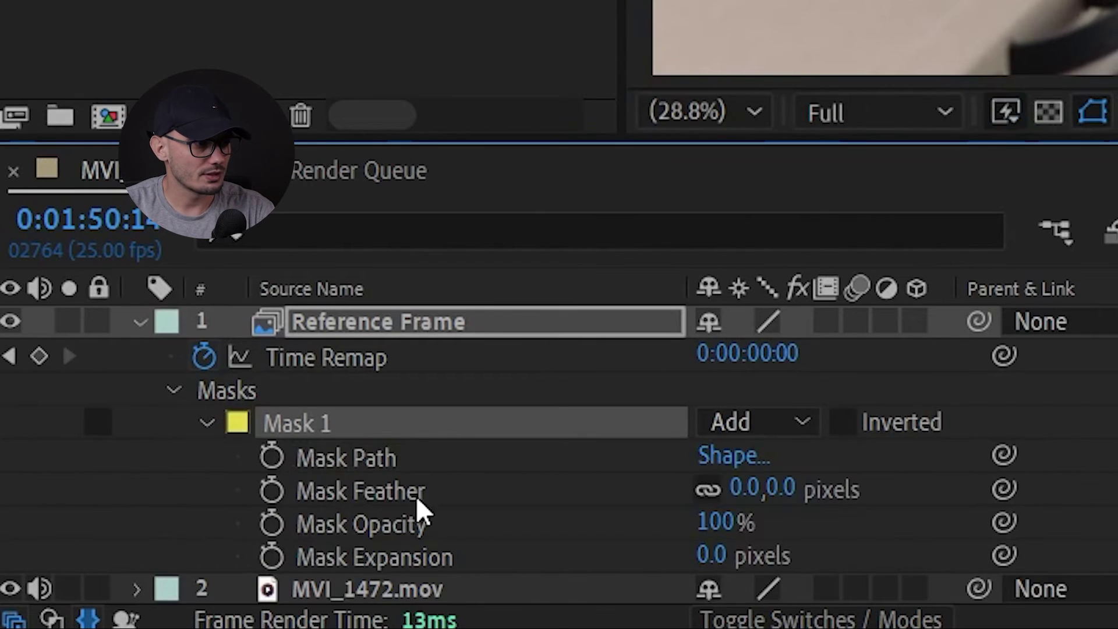
{"action": "left_click_drag", "start_coordinate": [751, 498], "coordinate": [807, 494]}
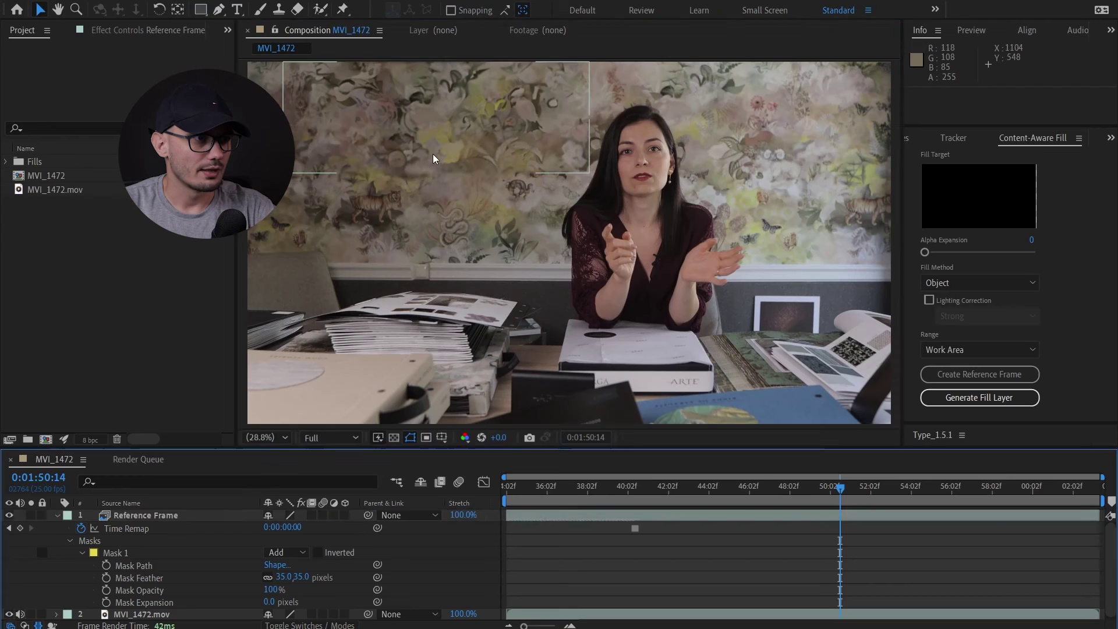
Curve the mask's bottom edge with new Pen vertices, then preview the composition.
{"action": "left_click", "coordinate": [219, 10]}
{"action": "left_click", "coordinate": [403, 174]}
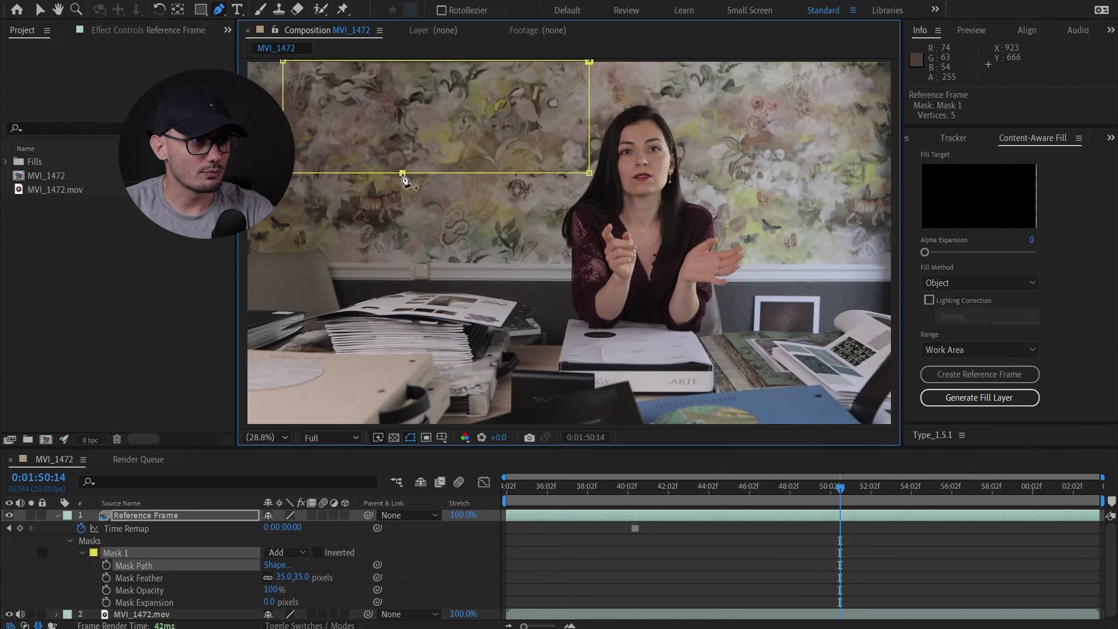
{"action": "mouse_move", "coordinate": [402, 173]}
{"action": "left_mouse_down"}
{"action": "mouse_move", "coordinate": [424, 168]}
{"action": "mouse_move", "coordinate": [425, 181]}
{"action": "left_mouse_up"}
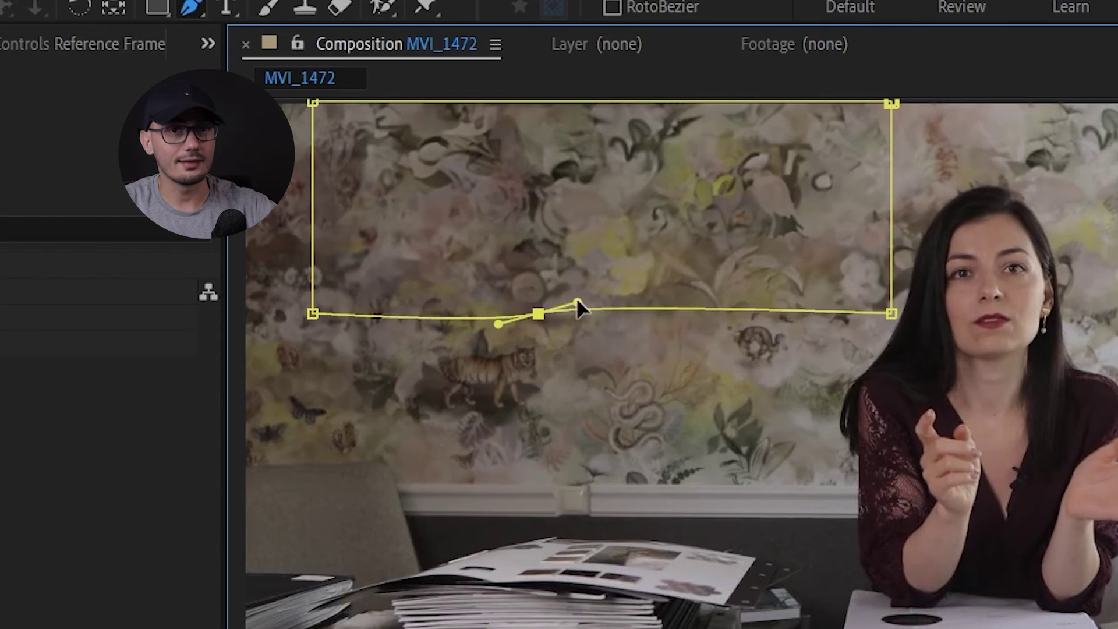
{"action": "mouse_move", "coordinate": [582, 321]}
{"action": "left_mouse_down"}
{"action": "mouse_move", "coordinate": [576, 307]}
{"action": "mouse_move", "coordinate": [449, 338]}
{"action": "left_mouse_up"}
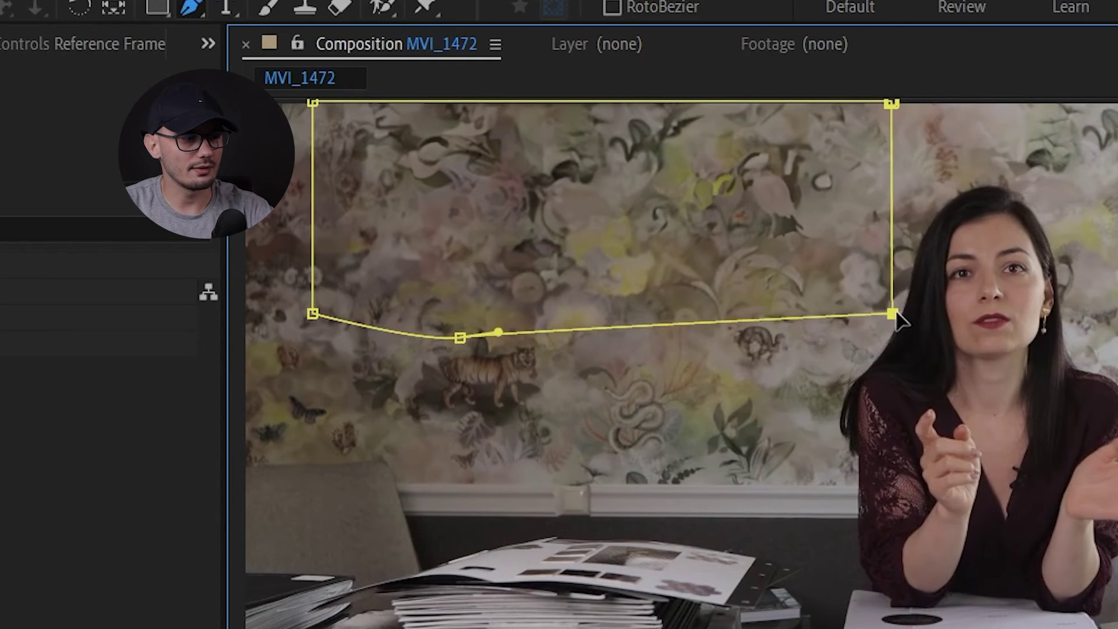
{"action": "left_click", "coordinate": [894, 316], "text": "alt"}
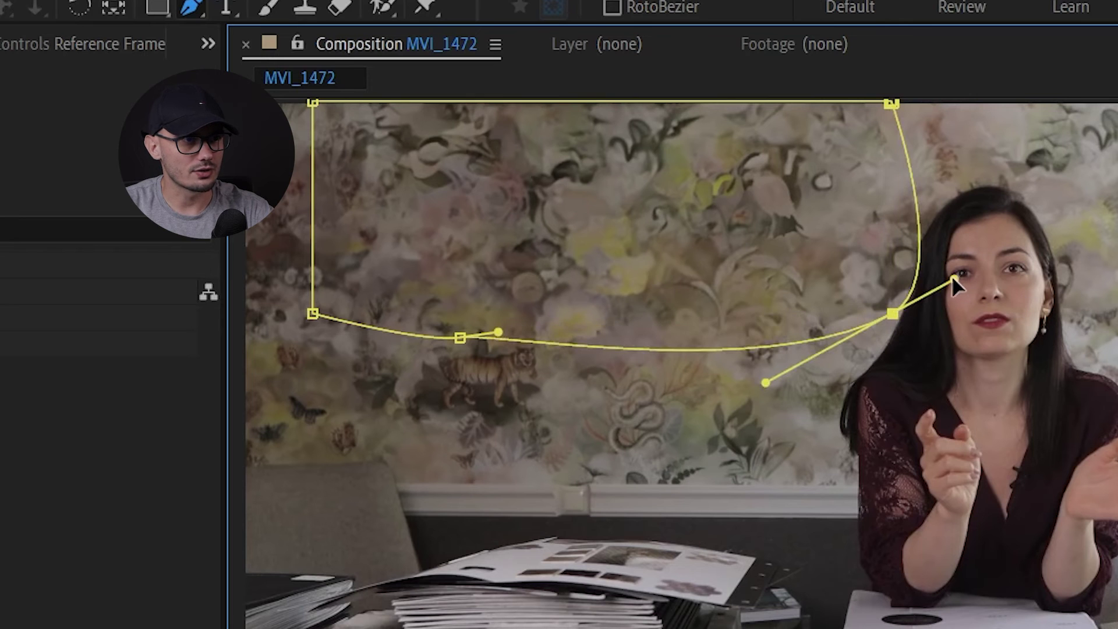
{"action": "left_click_drag", "start_coordinate": [954, 281], "coordinate": [882, 303]}
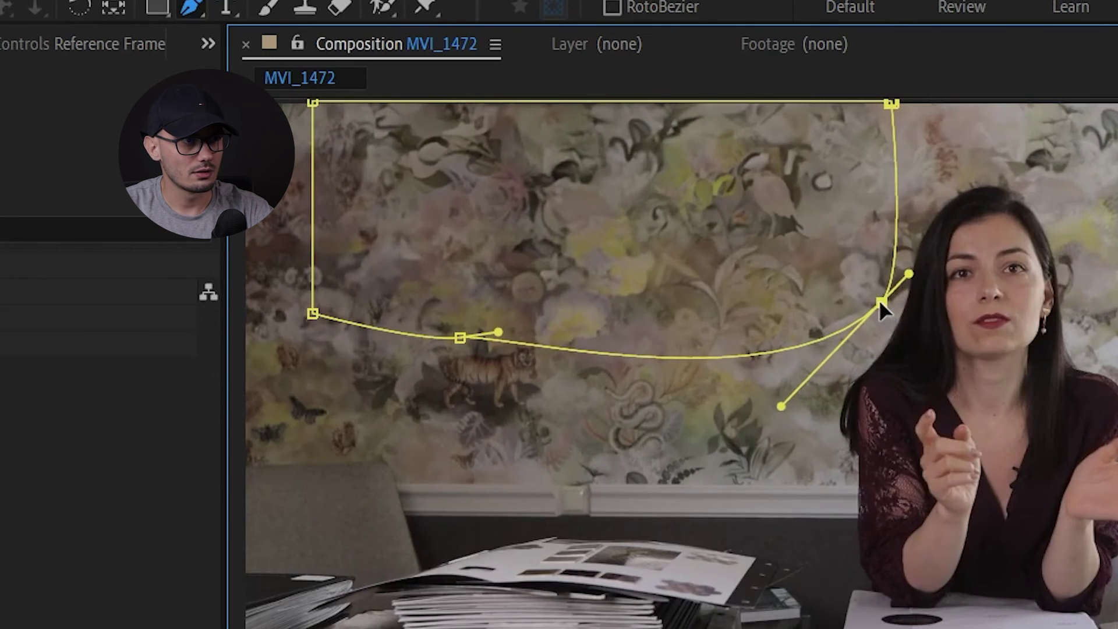
{"action": "key", "text": "F2"}
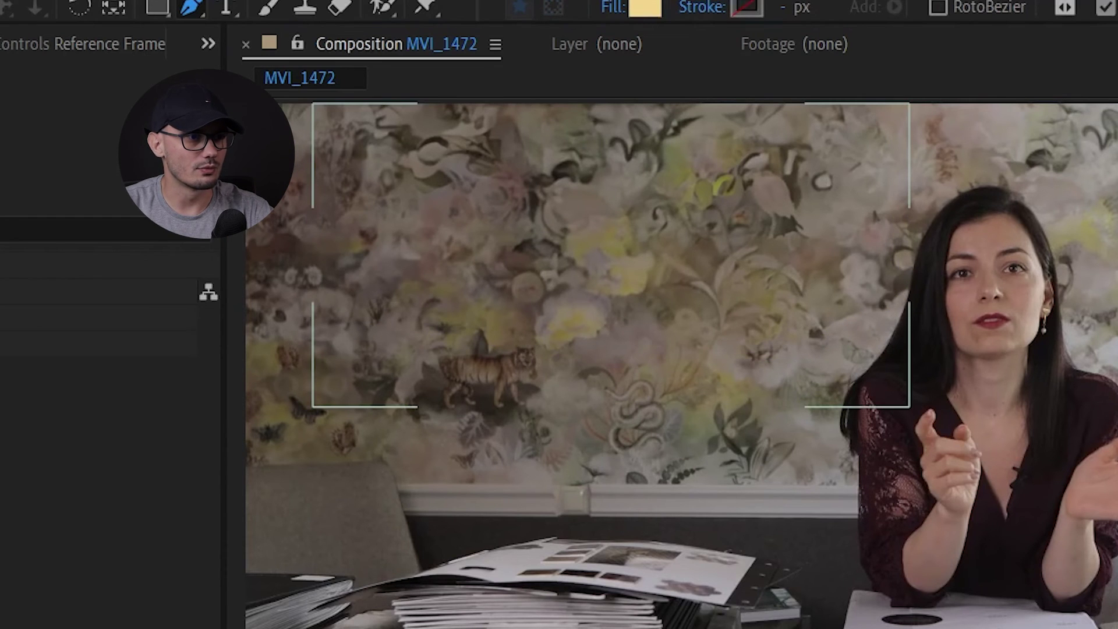
{"action": "key", "text": "space"}
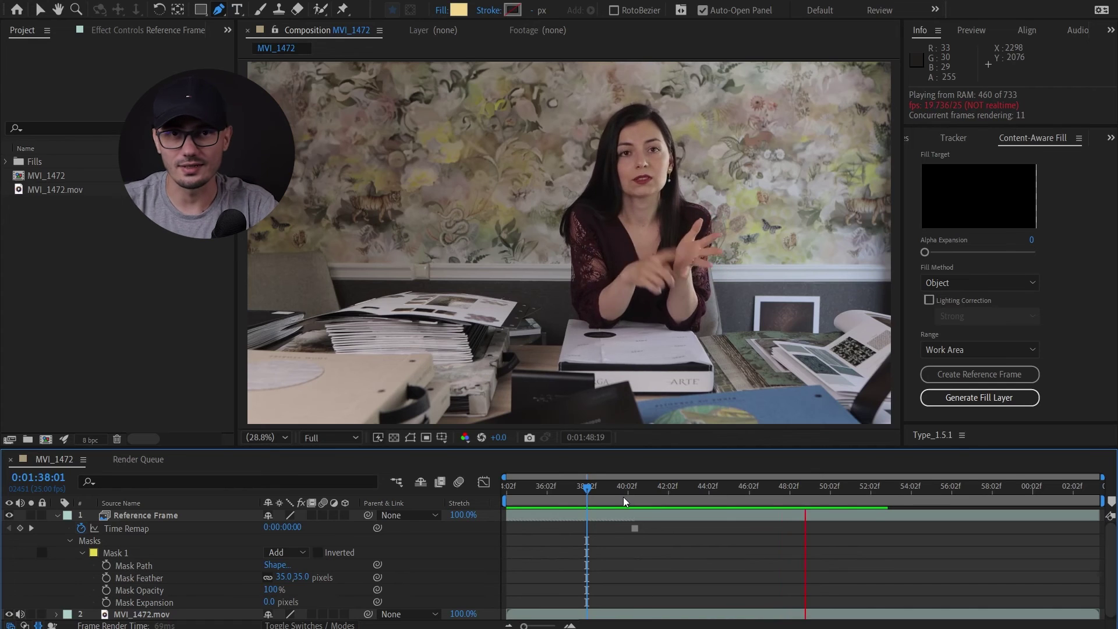
{"action": "key", "text": "space"}
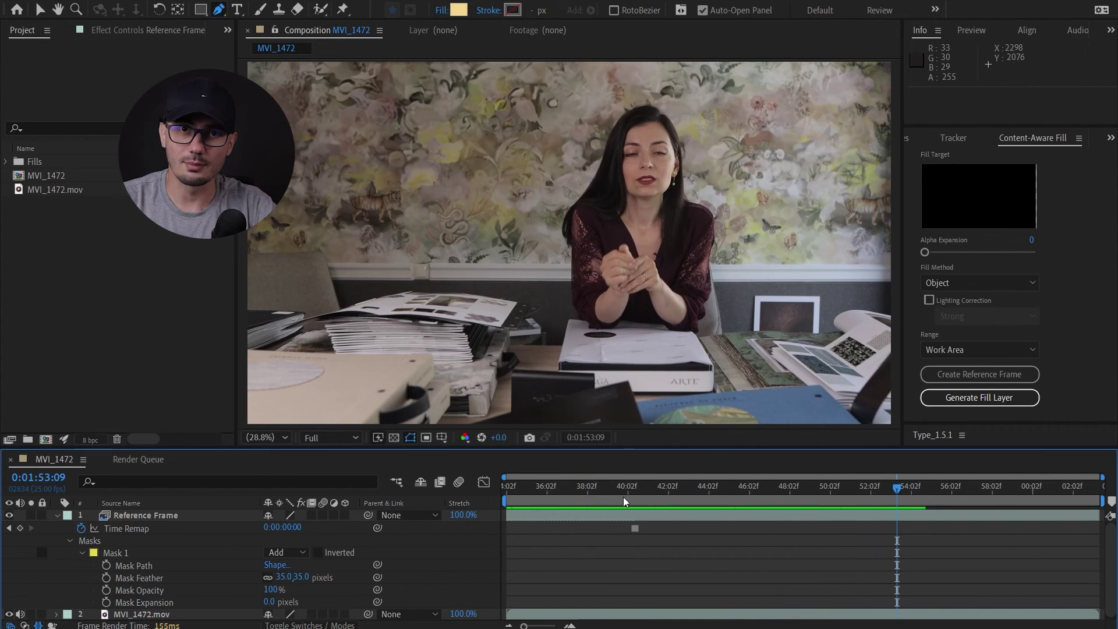